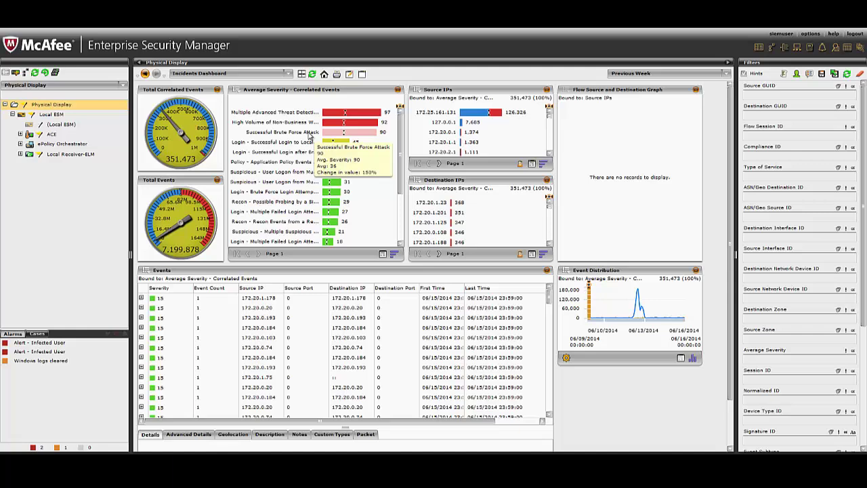
# Filter the Events grid to the Successful Brute Force Attack events from 172.25.161.131
pyautogui.click(310, 135)
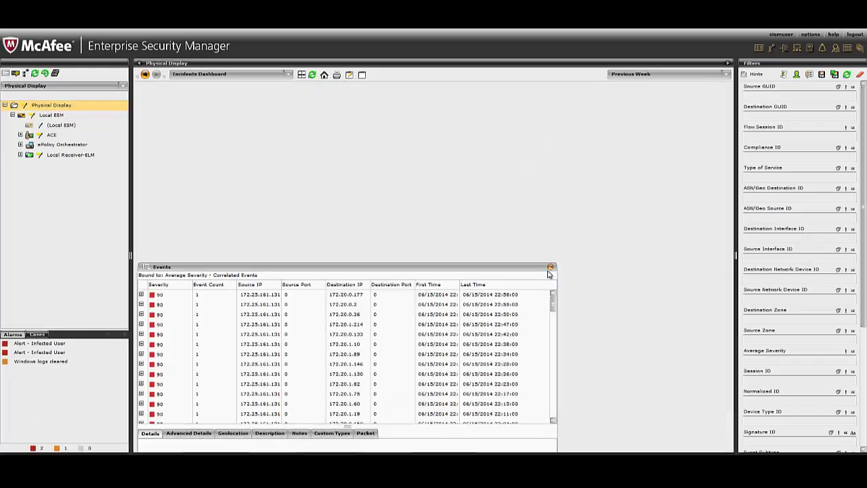
# Maximize the Events panel and show the top event's Correlation Details: 20 failures plus 1 success
pyautogui.click(550, 268)
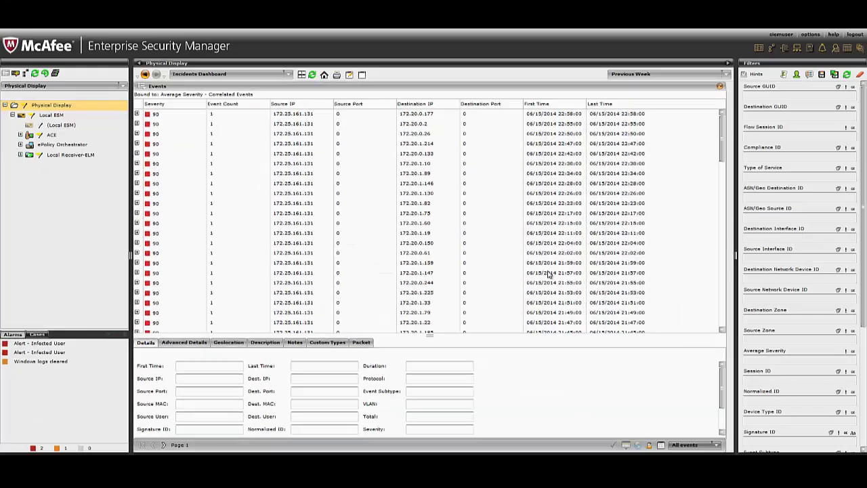
pyautogui.click(275, 117)
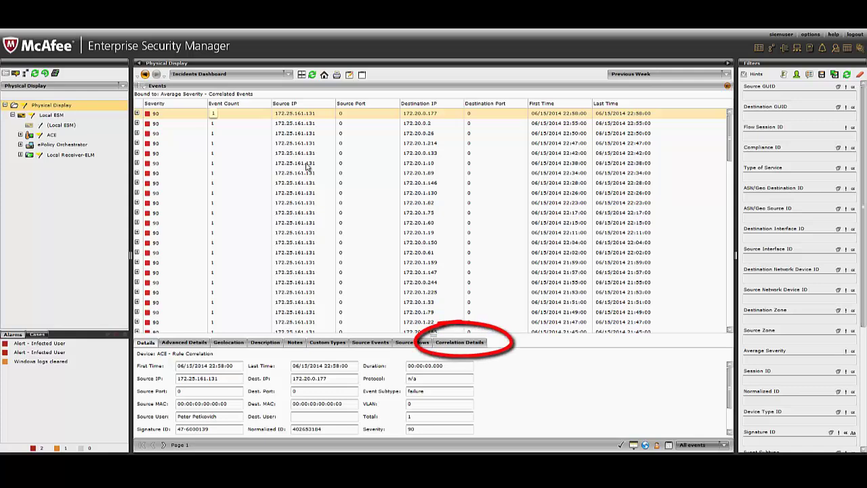
pyautogui.moveTo(433, 333); pyautogui.dragTo(434, 286)
pyautogui.click(456, 296)
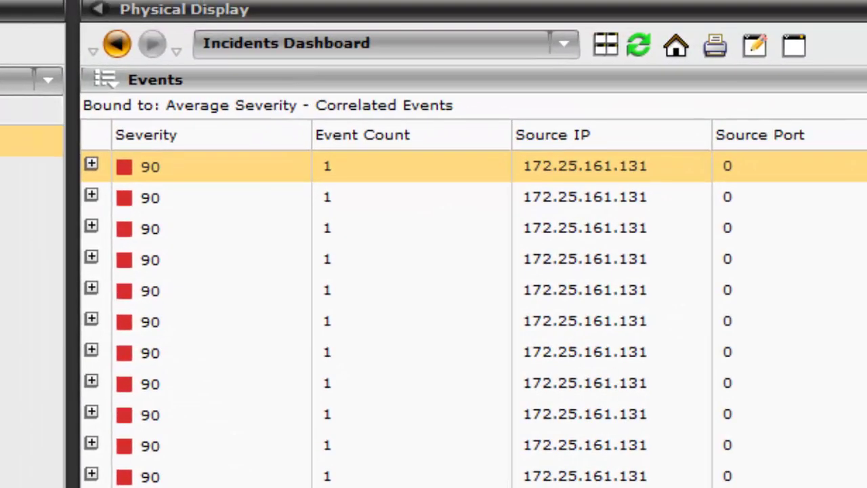
# Expand the first brute-force event into its contributing logins and show the Details tab
pyautogui.click(91, 164)
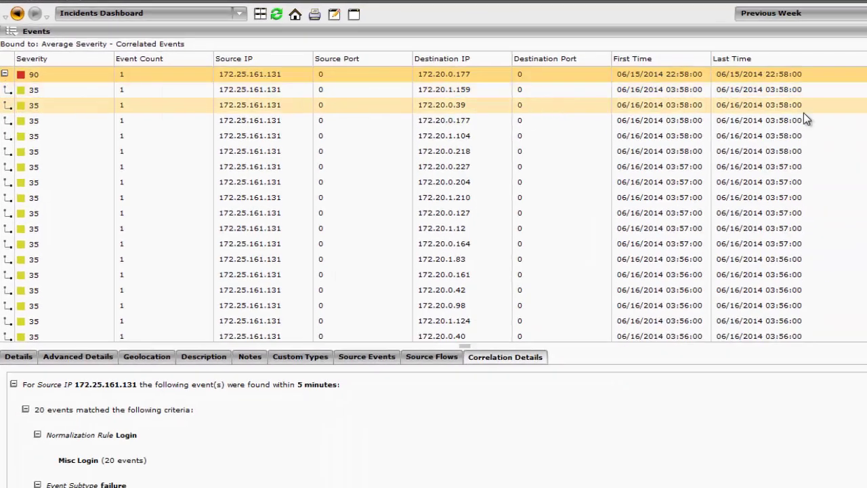
pyautogui.scroll(-5, 434, 203)
pyautogui.click(63, 135)
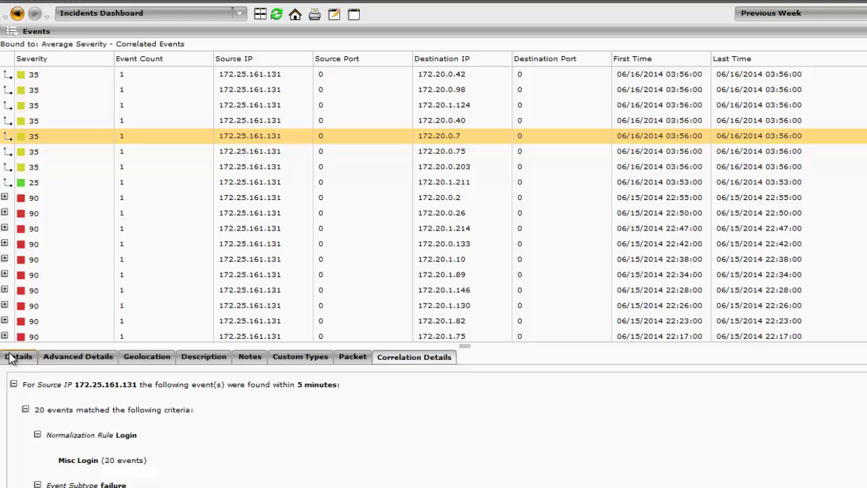
# Compare Source User for the logins to 172.20.0.7, 172.20.0.75, 172.20.0.203 and 172.20.1.211
pyautogui.click(18, 357)
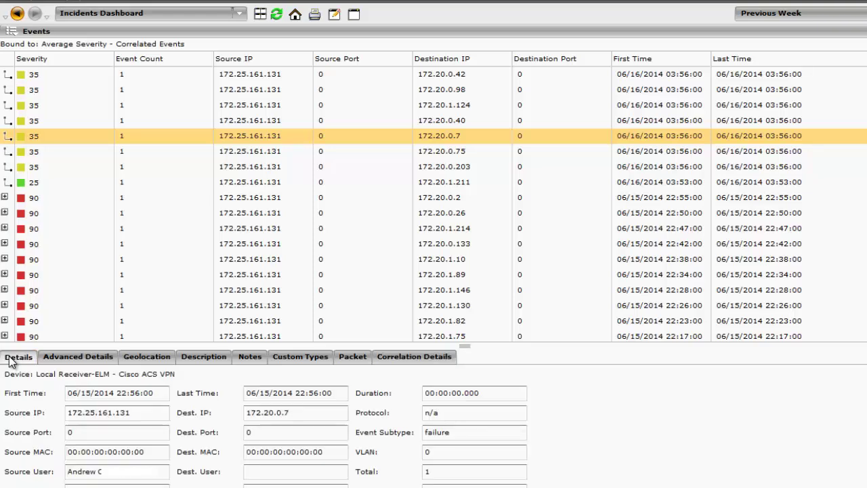
pyautogui.click(75, 157)
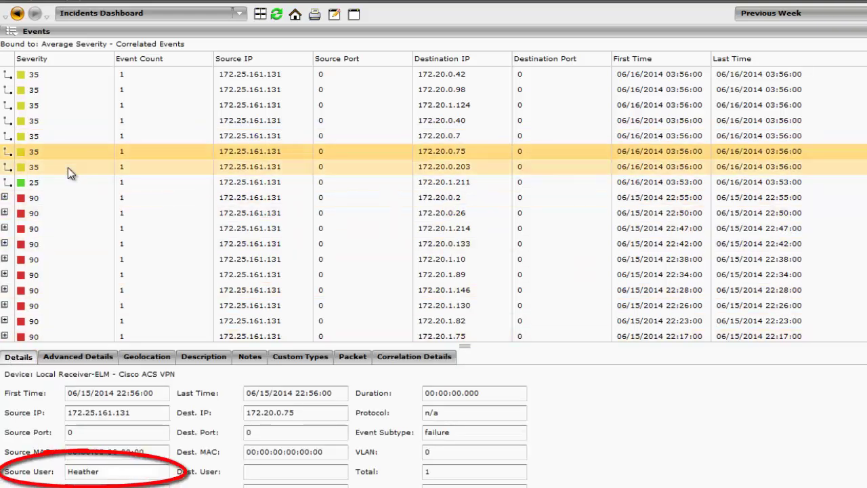
pyautogui.click(68, 168)
pyautogui.click(59, 186)
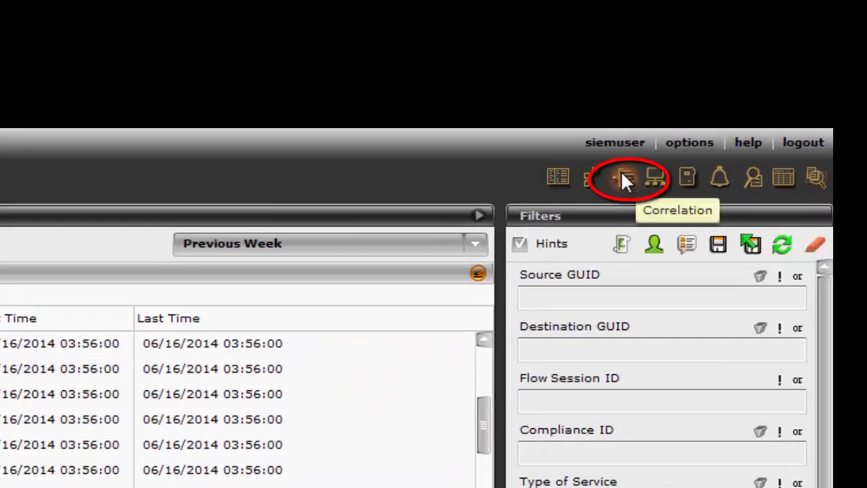
# Bring up the Correlation Rules list and the Attack - Network DoS Activity Detected rule's detail-gathering choices
pyautogui.click(621, 170)
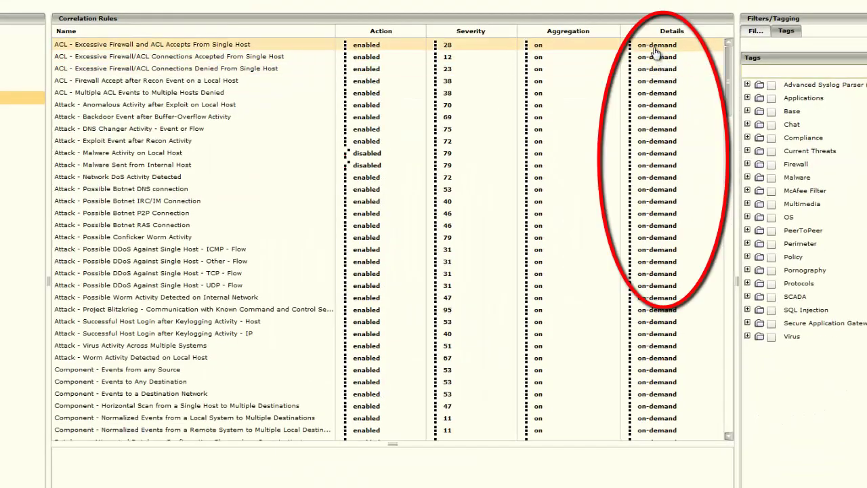
pyautogui.click(685, 178)
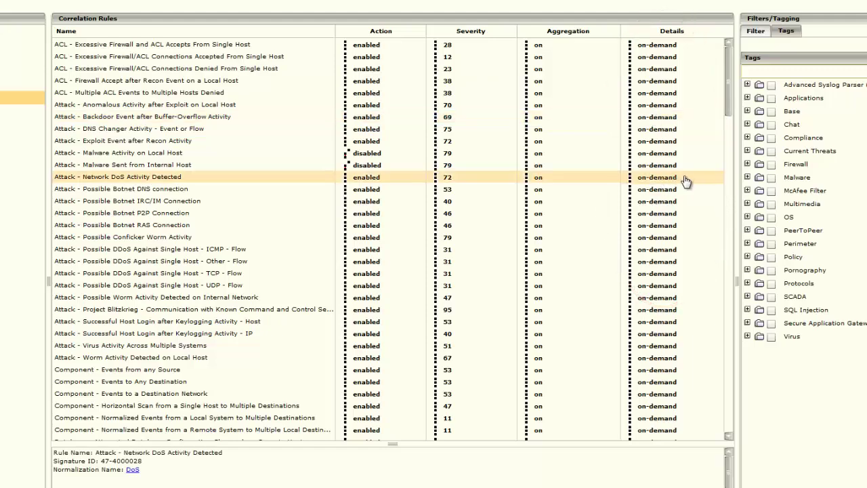
pyautogui.click(686, 179)
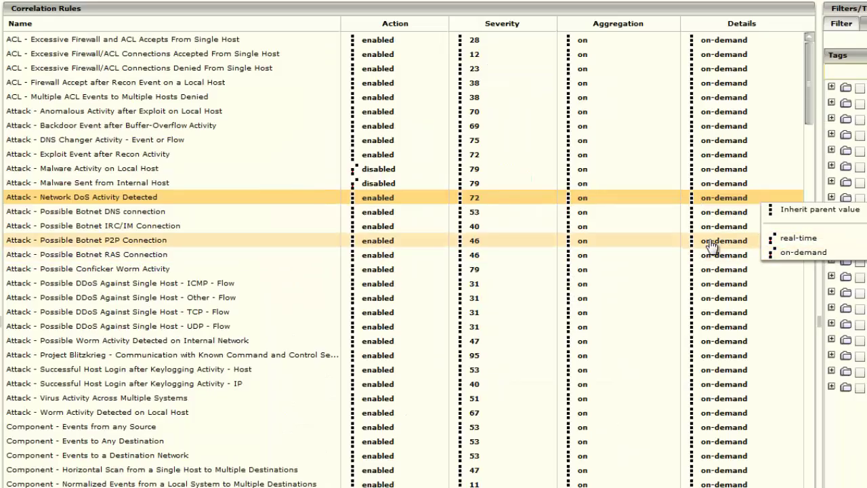
pyautogui.click(790, 237)
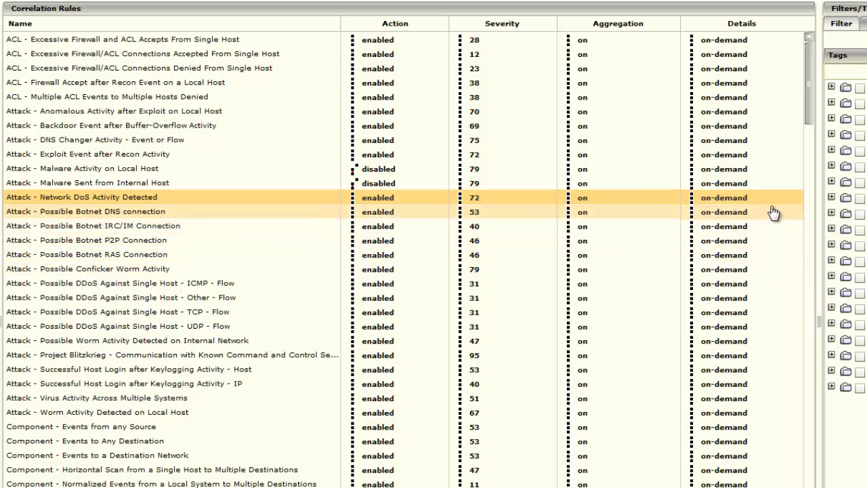
# Select the Network DoS through Botnet P2P rules and other scattered rules for real-time or on-demand details
pyautogui.keyDown('shift'); pyautogui.click(745, 242); pyautogui.keyUp('shift')
pyautogui.rightClick(747, 242)
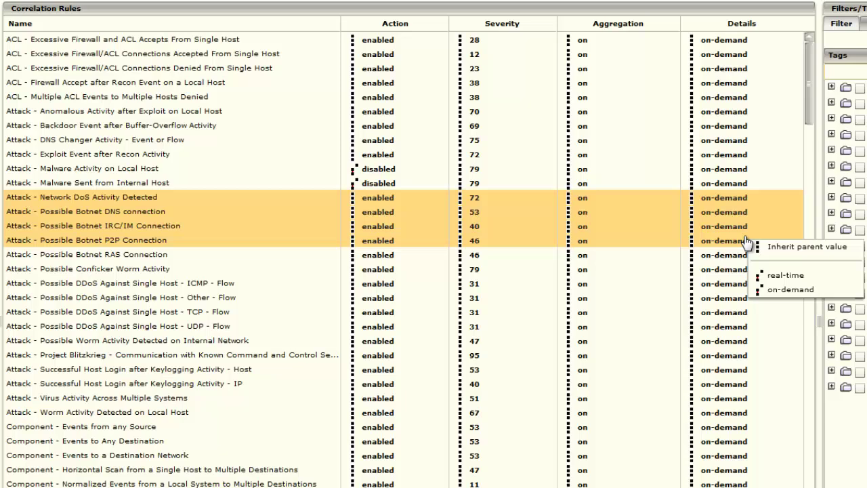
pyautogui.rightClick(708, 313)
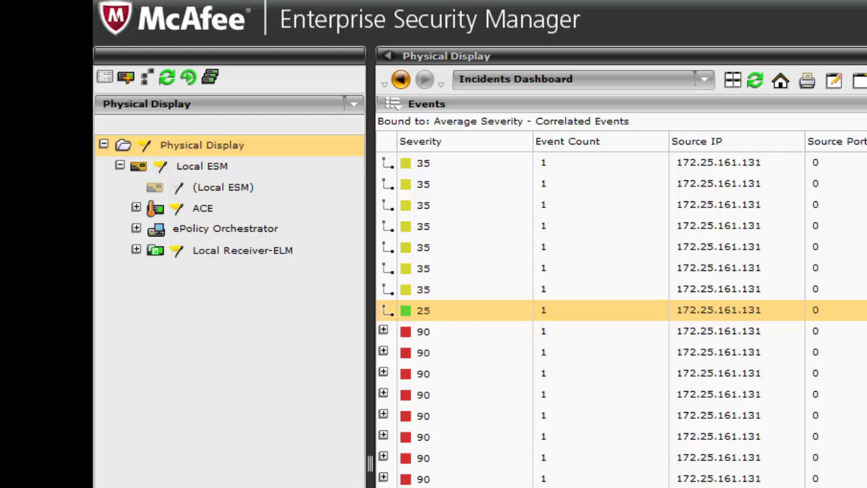
# Show the ACE device's Rule Correlation source events in the Event Analysis view
pyautogui.click(92, 161)
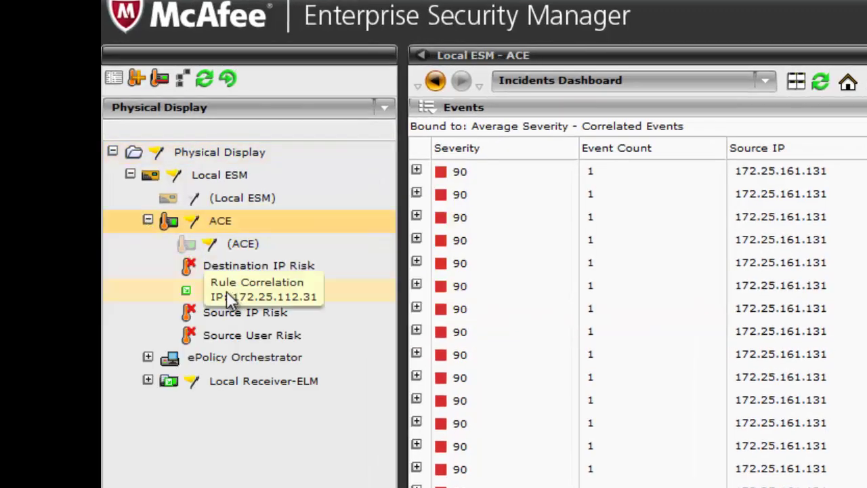
pyautogui.click(207, 291)
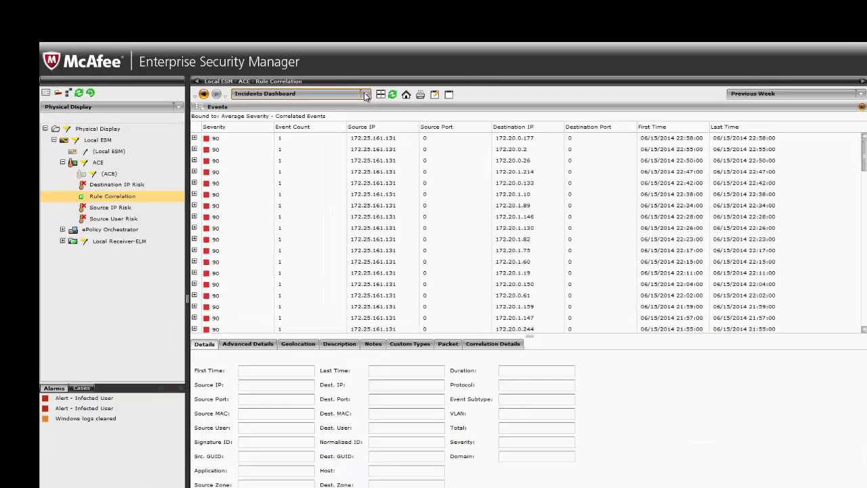
pyautogui.click(318, 87)
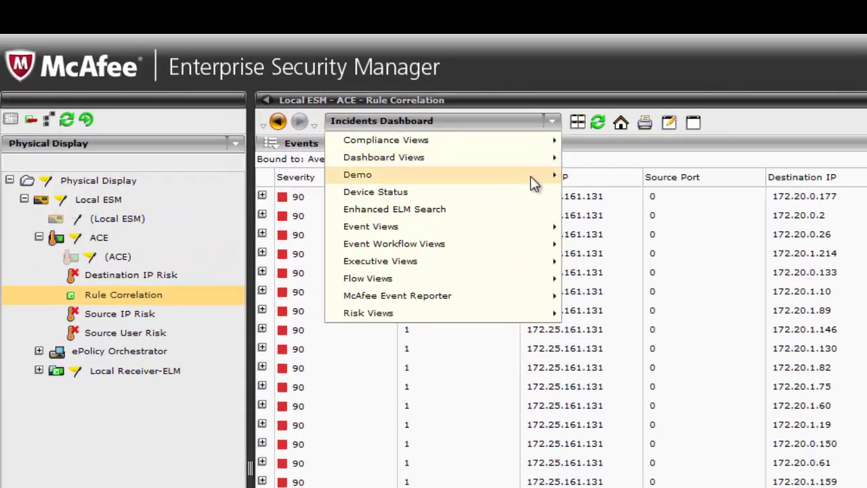
pyautogui.moveTo(463, 202)
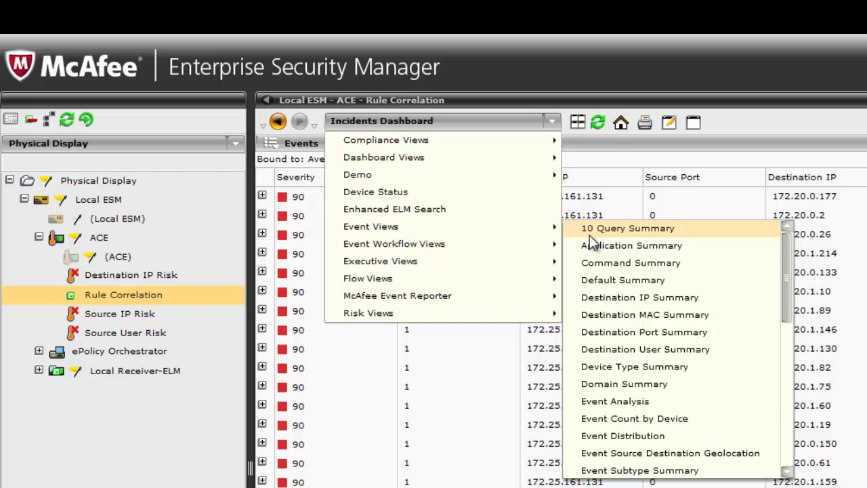
pyautogui.click(638, 400)
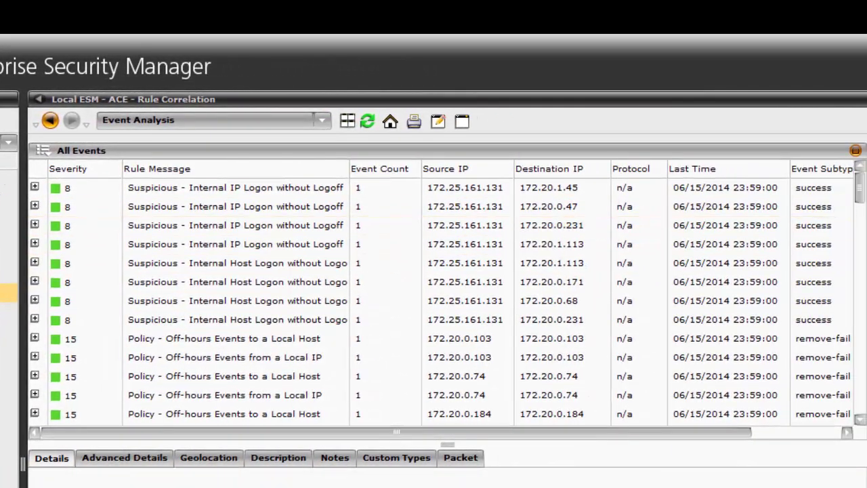
# Show the Brute Force Login event's correlation criteria: 5 failures from 172.25.161.131 within 10 minutes
pyautogui.moveTo(858, 193); pyautogui.dragTo(860, 245)
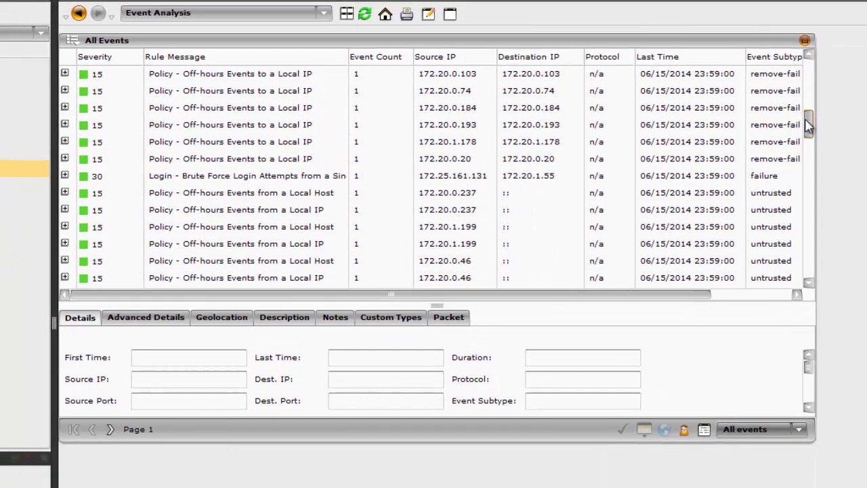
pyautogui.click(522, 219)
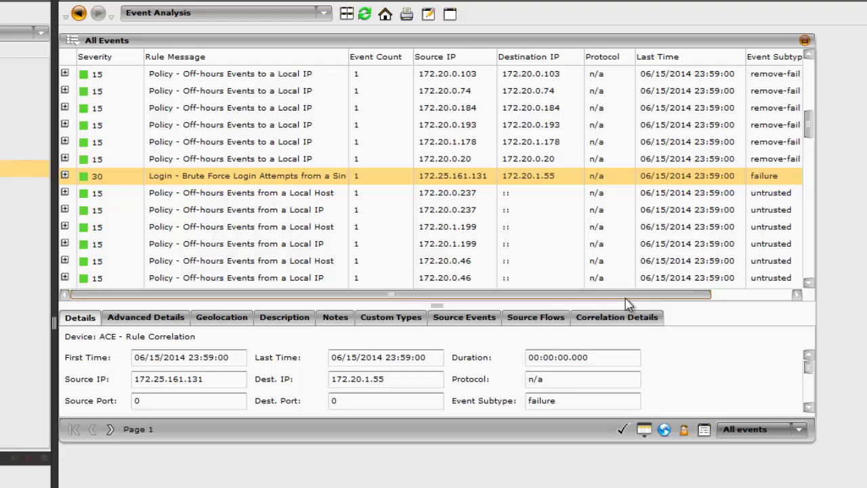
pyautogui.click(616, 317)
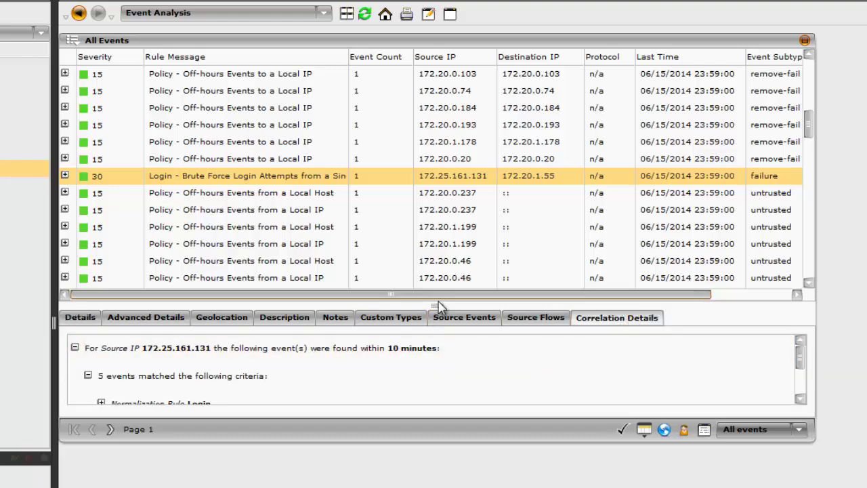
pyautogui.moveTo(437, 307); pyautogui.dragTo(440, 251)
# Compare correlation details of the off-hours Local Host, Application Policy and successful-login events, then return
pyautogui.click(224, 193)
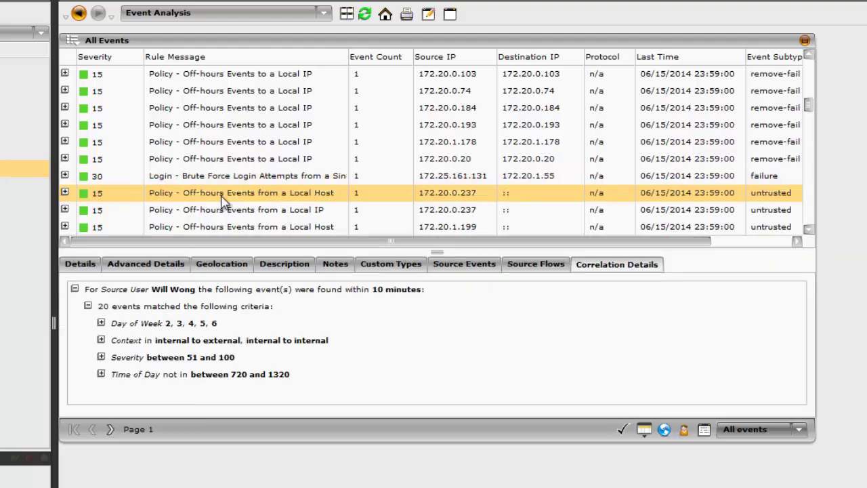
pyautogui.scroll(-3, 284, 170)
pyautogui.click(339, 129)
pyautogui.click(343, 228)
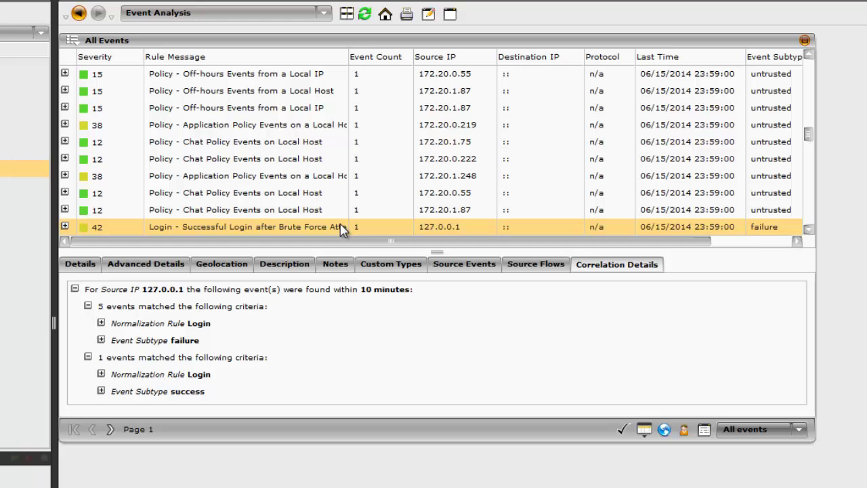
pyautogui.scroll(3, 532, 134)
pyautogui.click(532, 132)
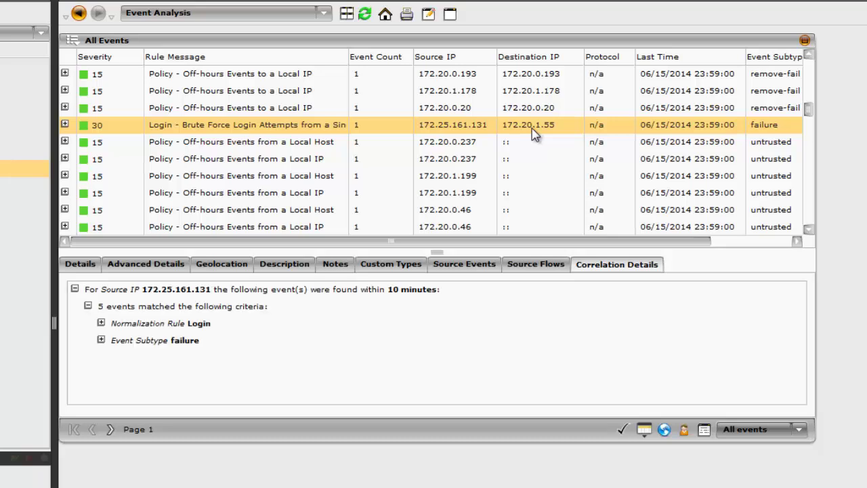
# Start a Look Around on the brute-force event with a 5 Minutes timeframe
pyautogui.click(72, 42)
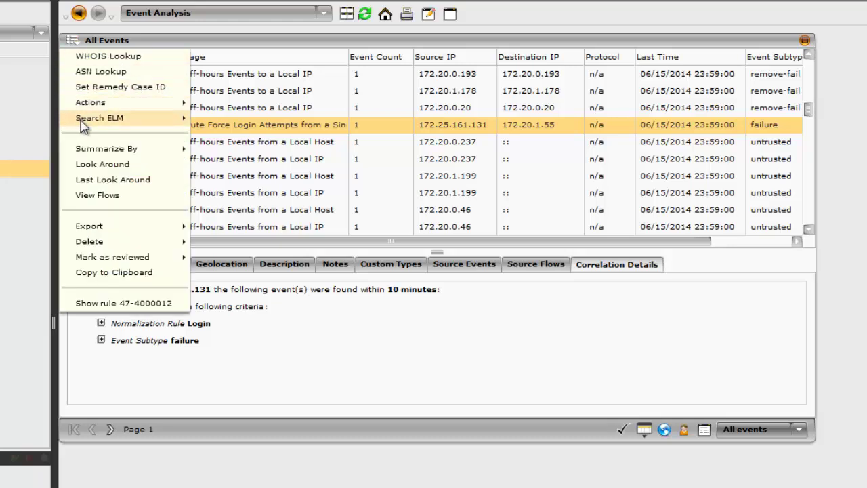
pyautogui.click(101, 165)
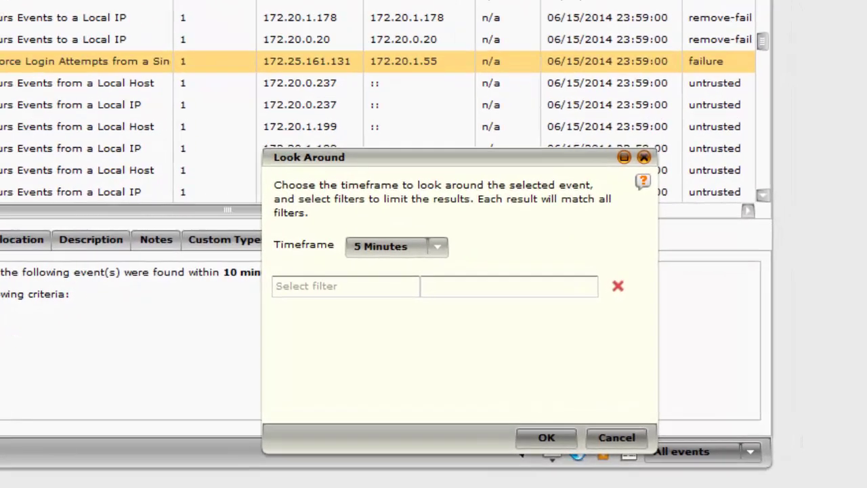
pyautogui.click(440, 251)
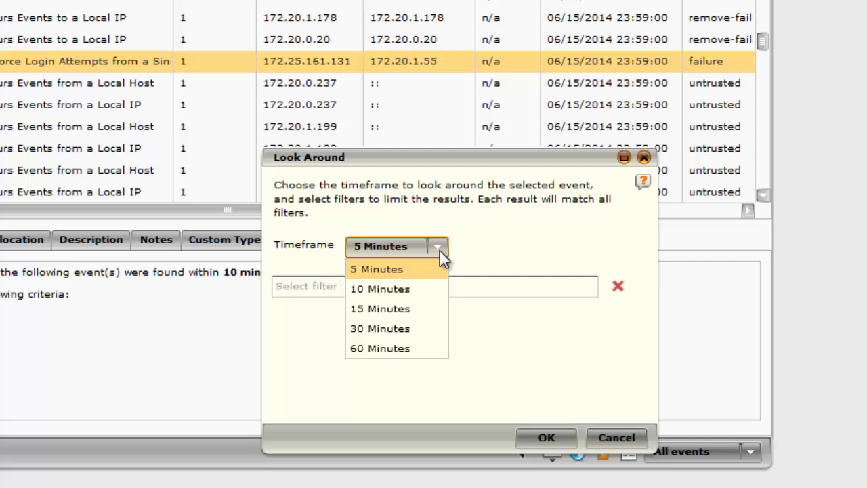
pyautogui.click(442, 266)
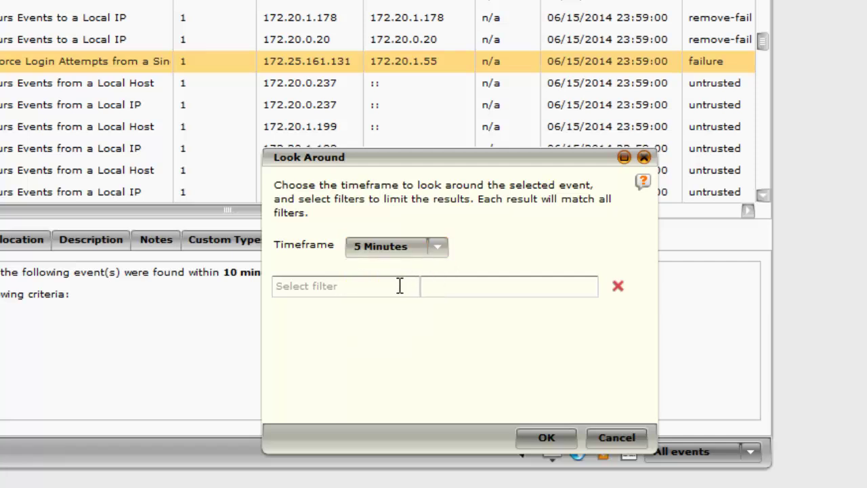
# Add a Source IP filter of 172.25.161.131 to the Look Around
pyautogui.click(399, 286)
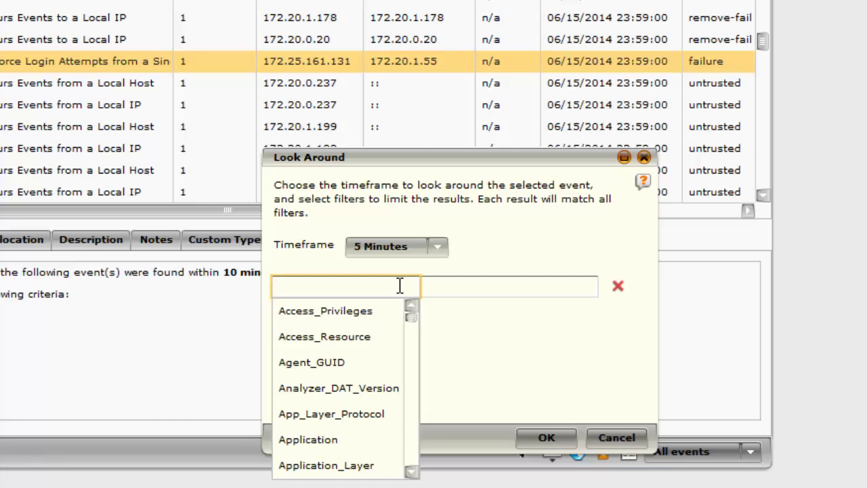
pyautogui.write('sou')
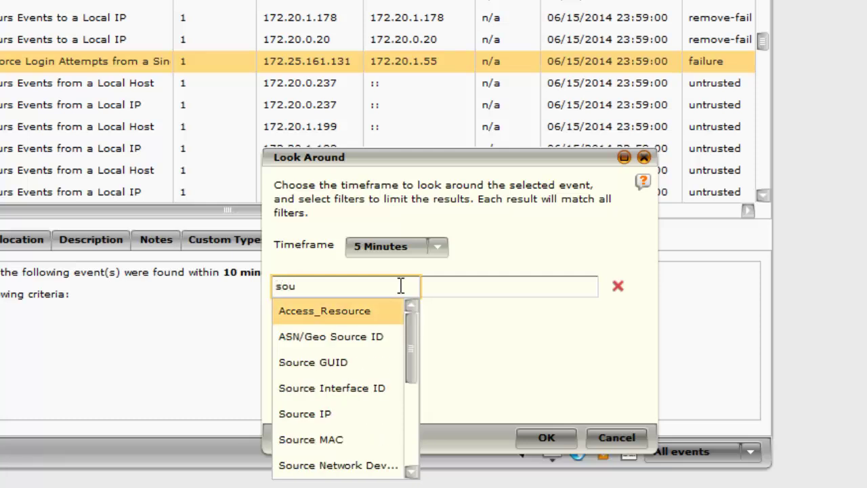
pyautogui.click(305, 413)
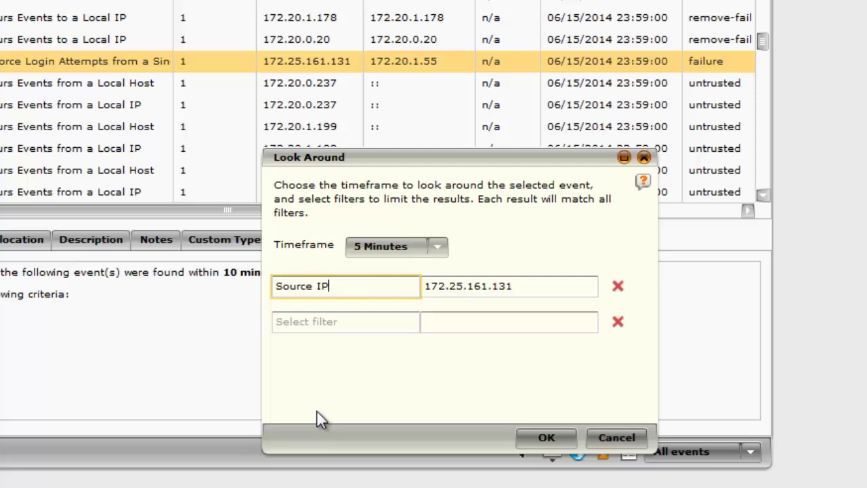